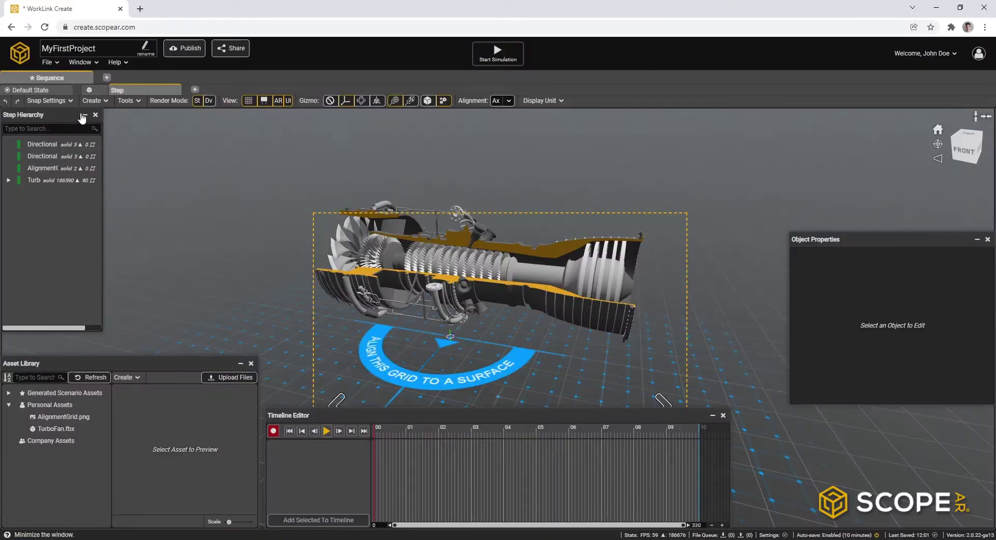
Reset the window layout to default and close the Timeline Editor and Asset Library
click(96, 65)
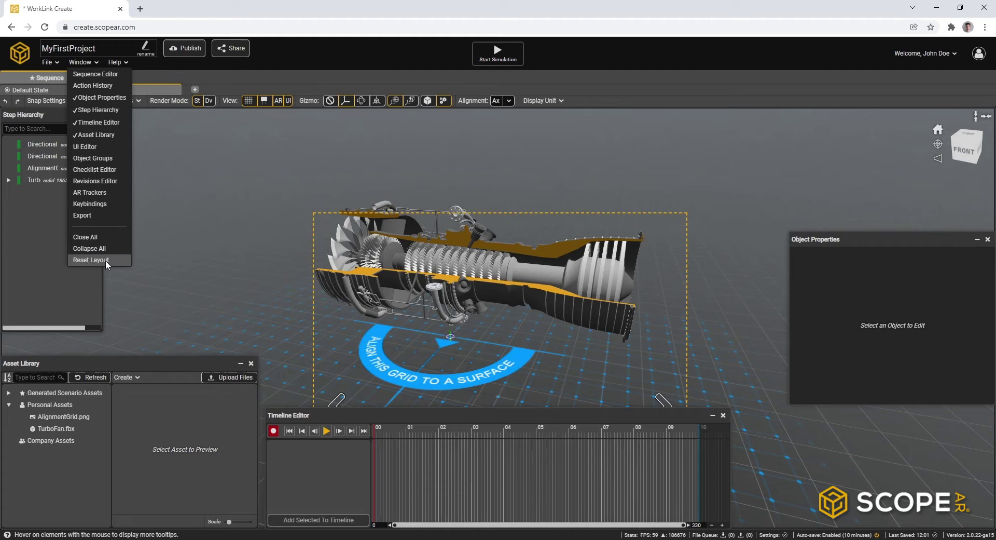
click(91, 259)
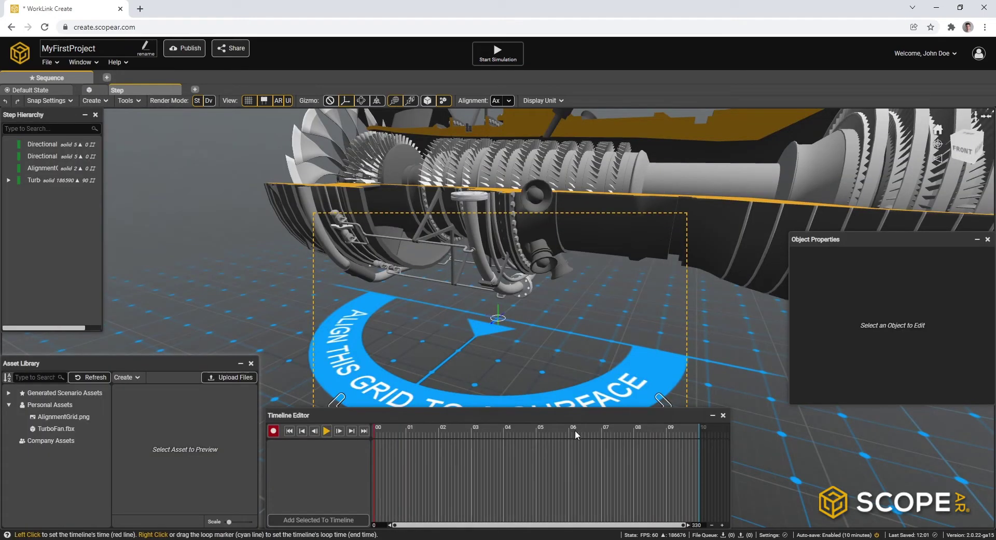
click(723, 416)
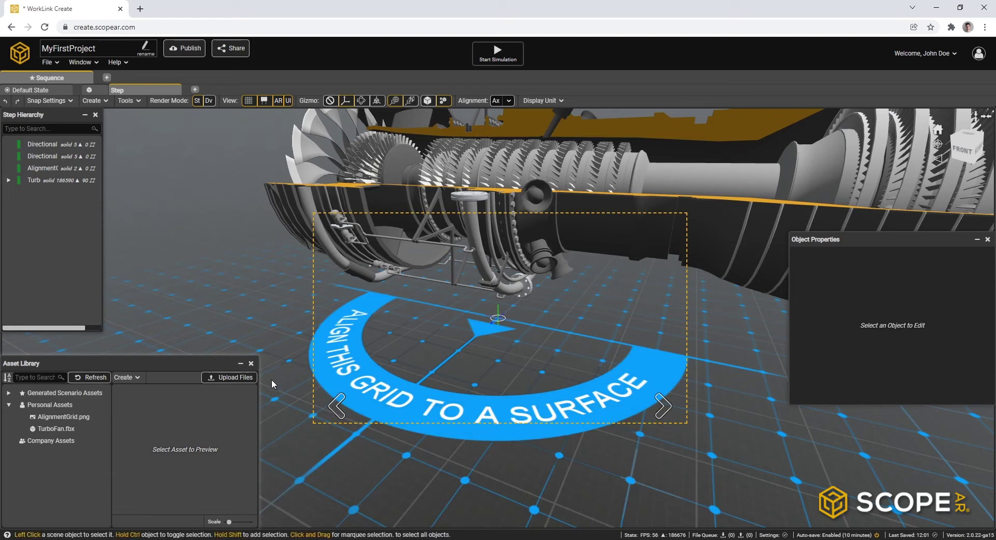
click(251, 363)
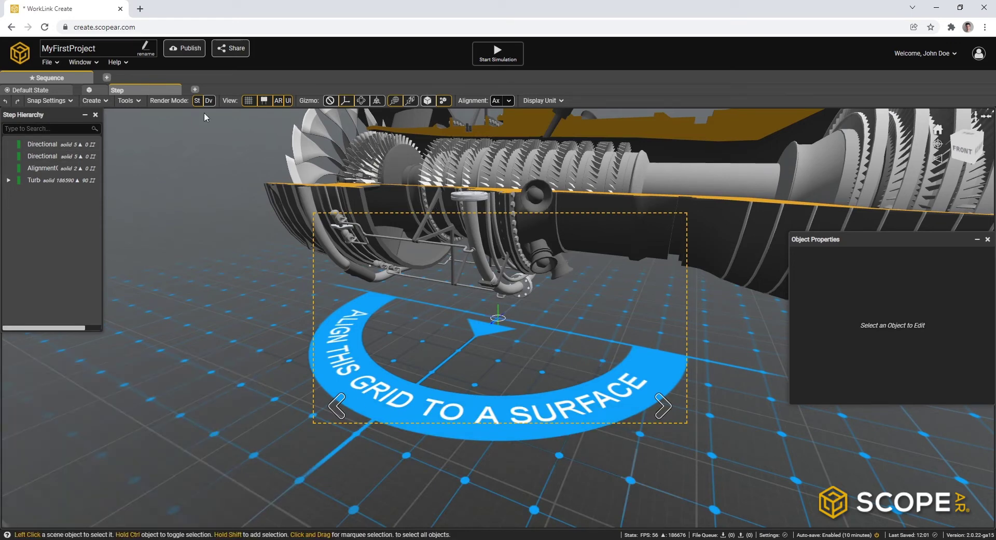
Open the UI Editor from the Window menu and dock it beside Step Hierarchy
click(81, 63)
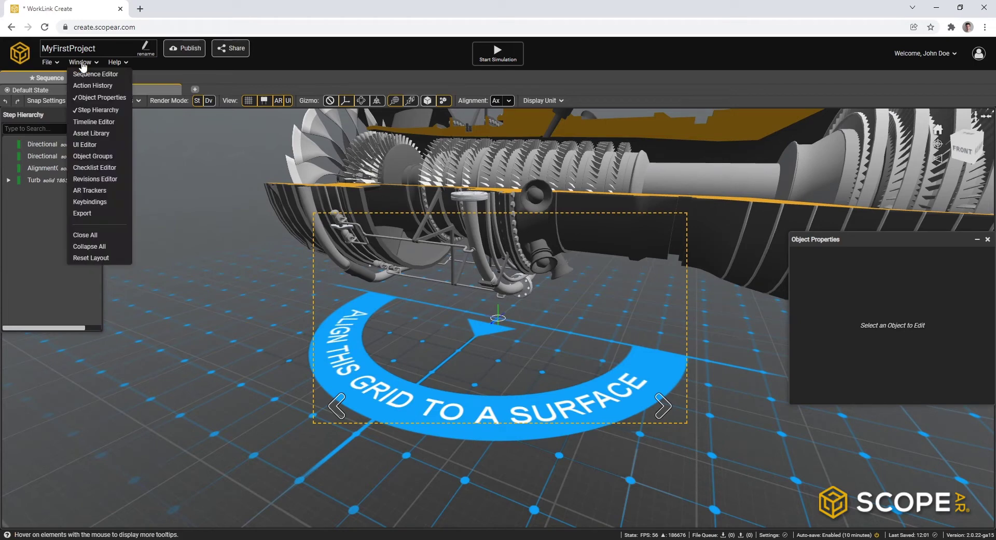
click(98, 146)
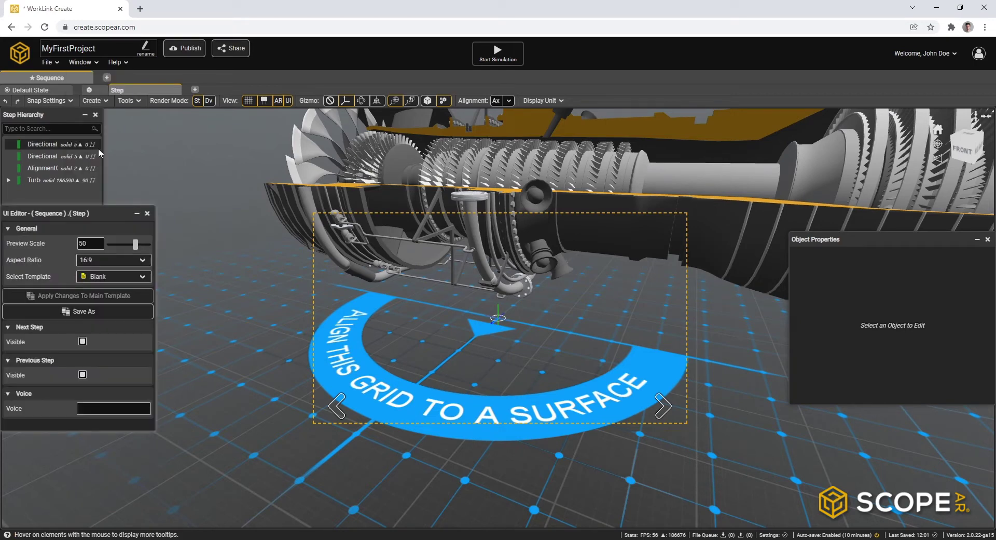
drag(76, 210, 181, 120)
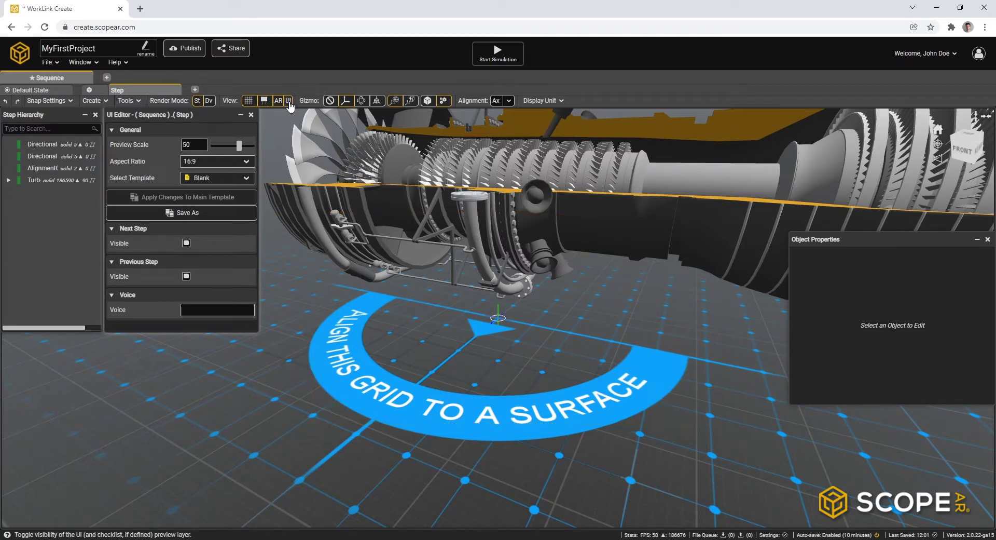
Add Step 1, move it ahead of the content-placement step, and compare both steps
click(195, 90)
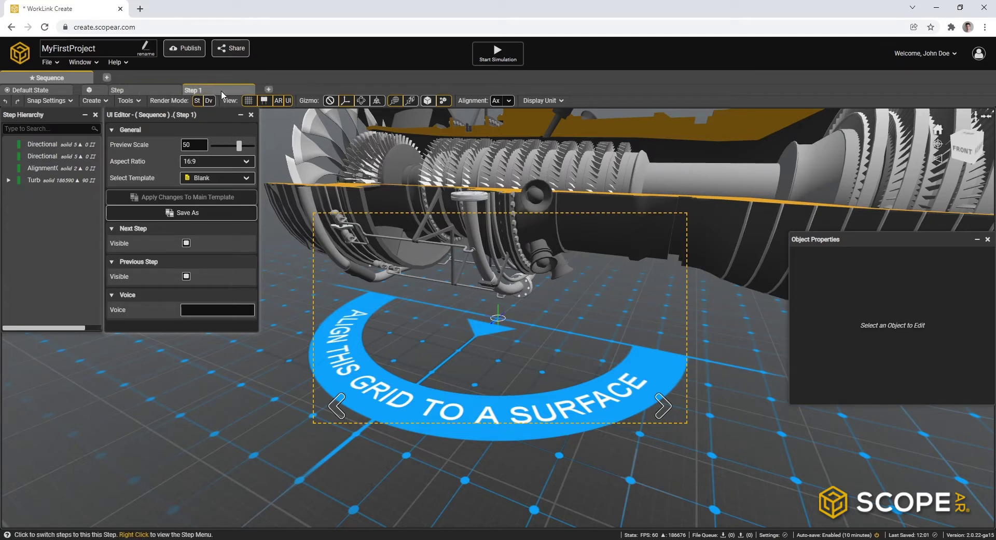
drag(222, 90, 117, 91)
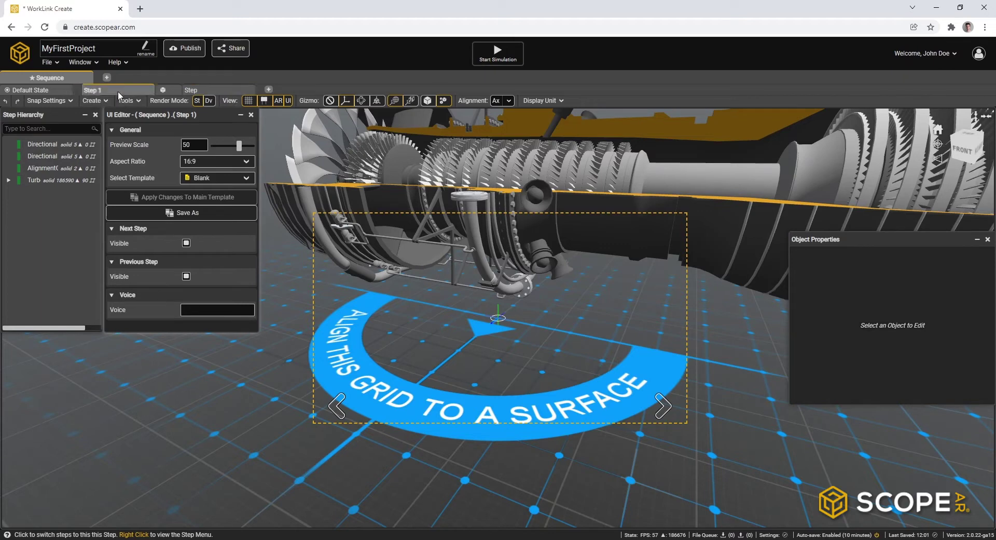
click(172, 93)
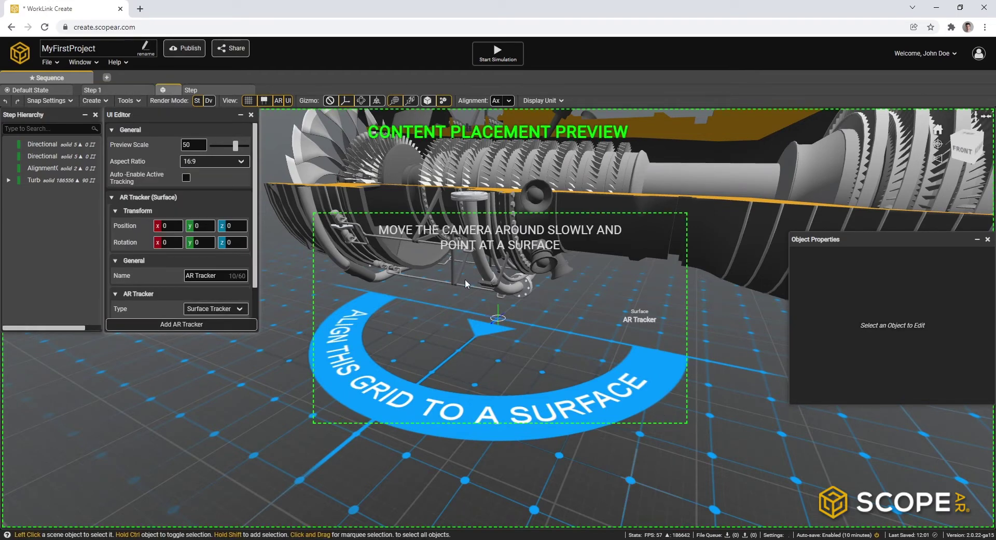
right_drag(465, 279, 534, 356)
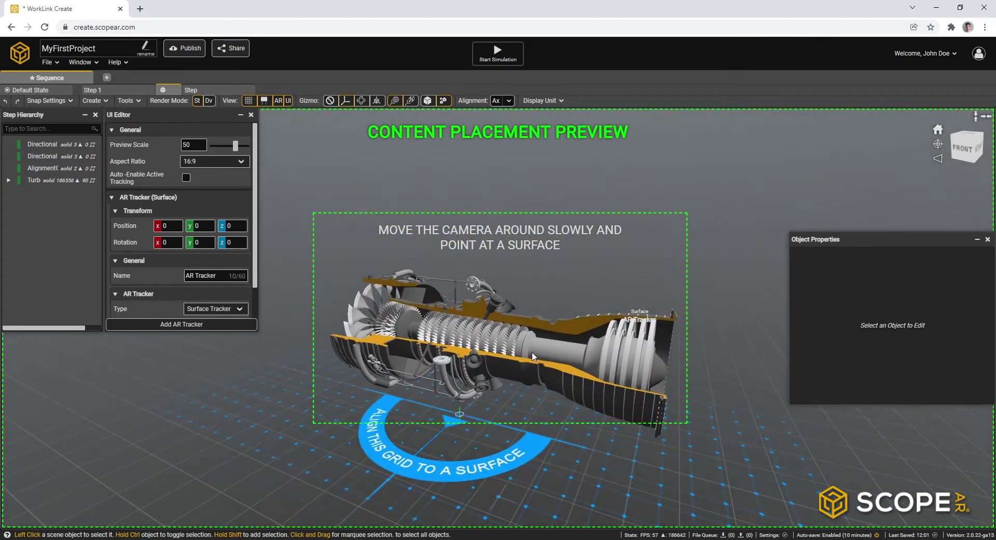
click(111, 89)
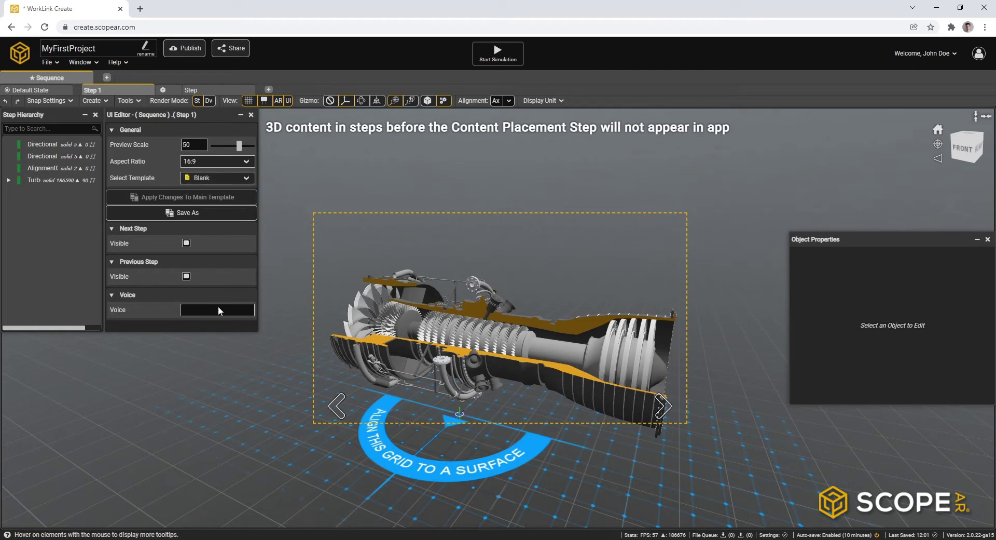
Enlarge the UI Editor and bring up Step 1's list of UI templates
drag(257, 332, 311, 491)
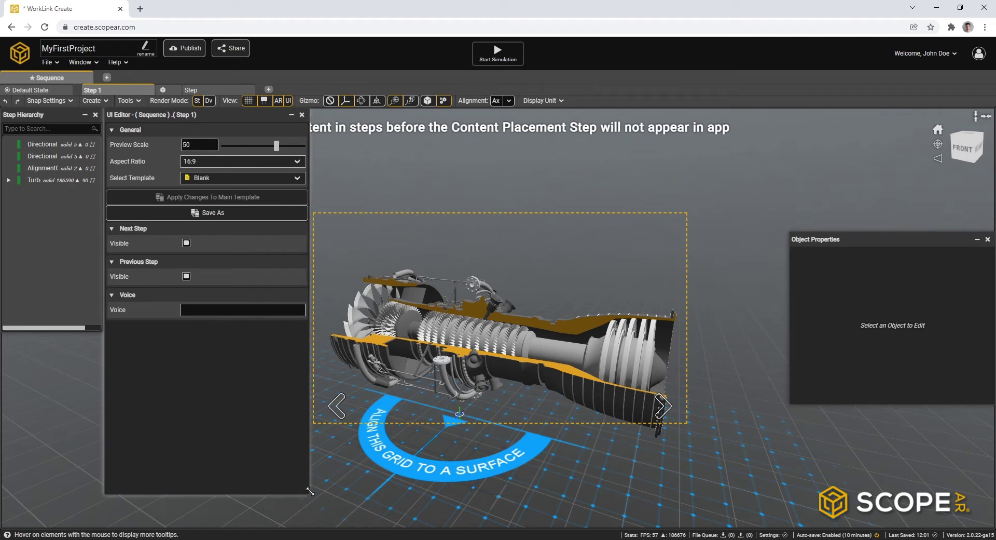
click(218, 180)
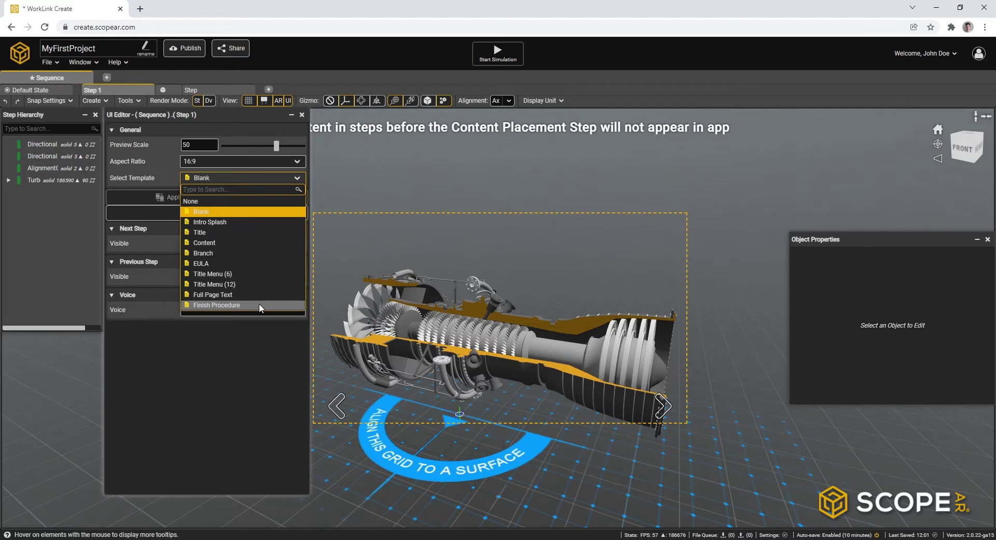
Apply the Content template to Step 1 and turn off its insets
click(248, 242)
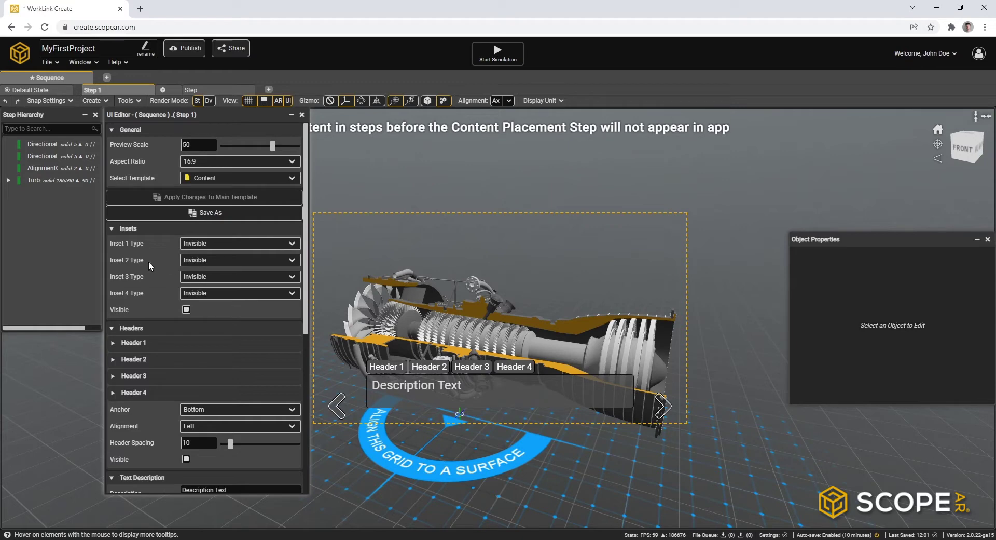
click(214, 244)
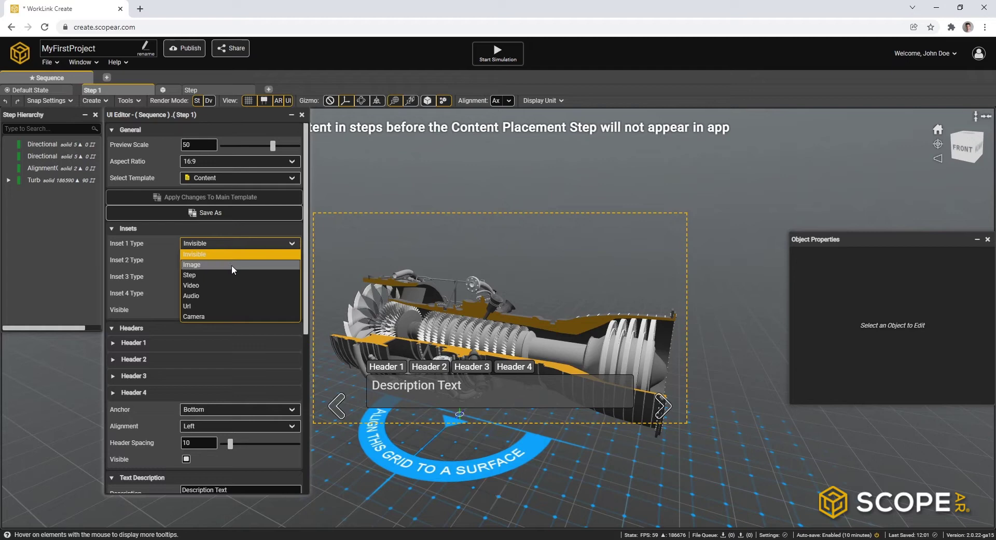
click(164, 276)
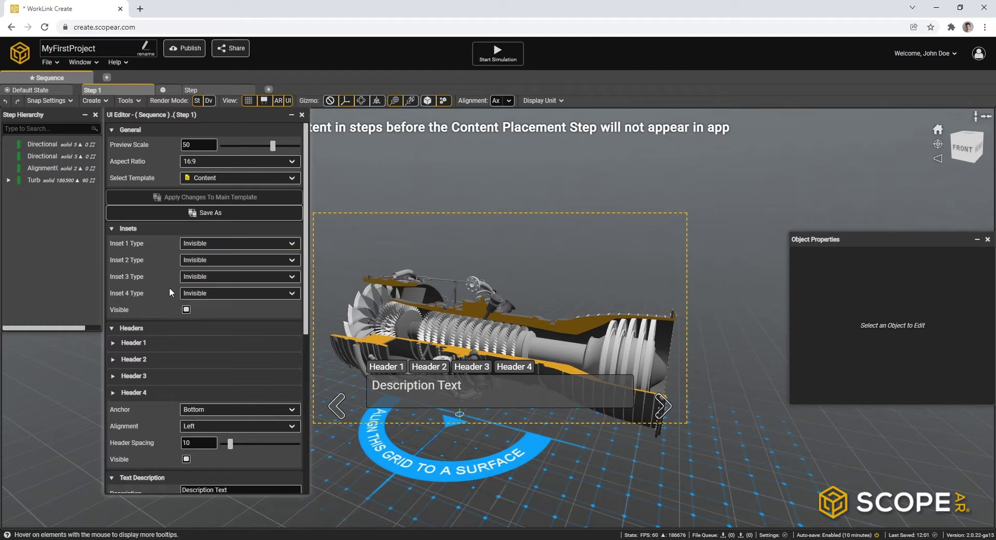
click(187, 309)
double_click(109, 227)
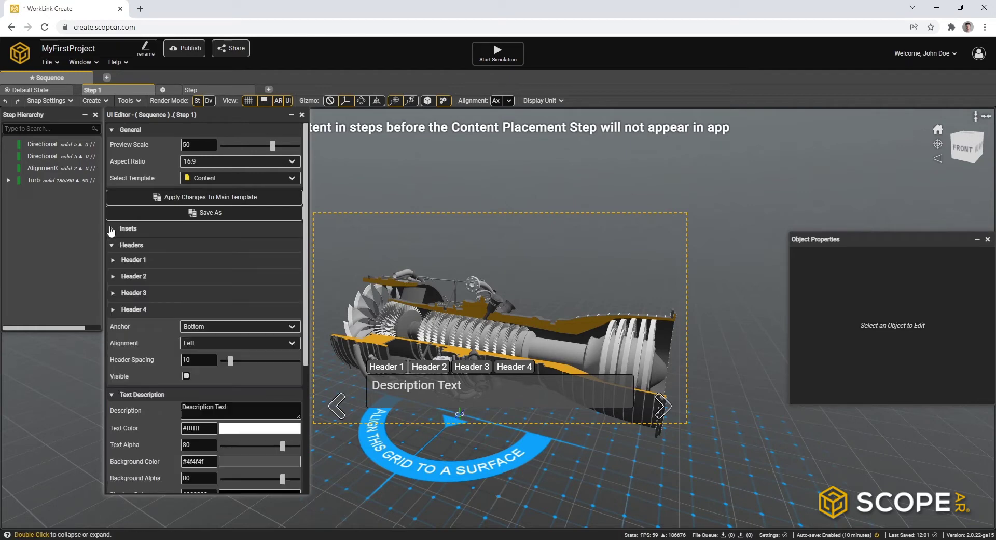
scroll(136, 284, down, 4)
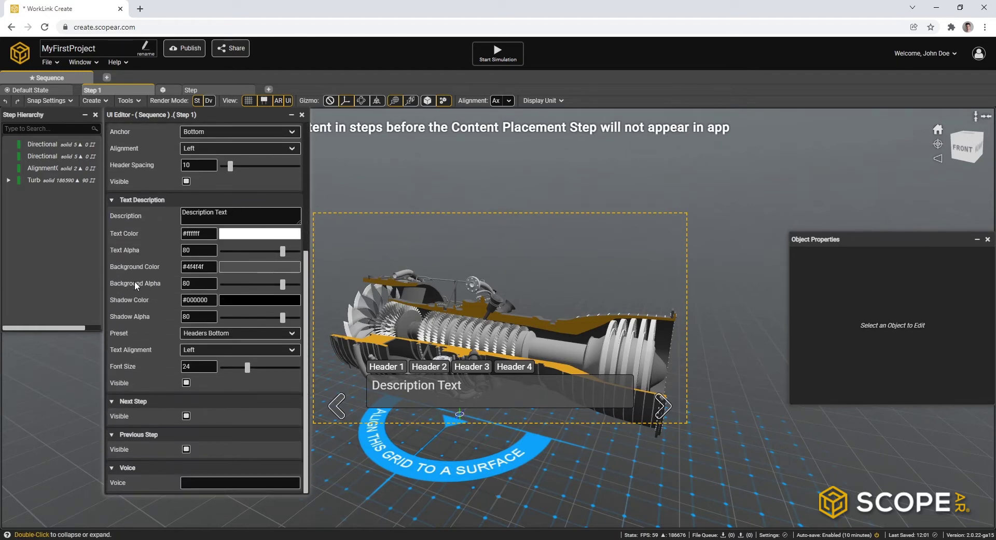
scroll(135, 281, up, 2)
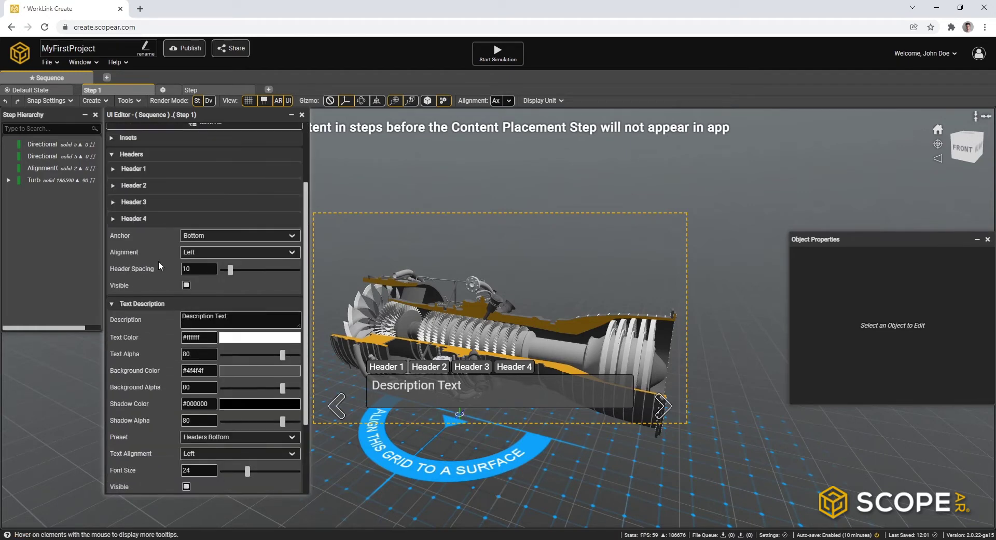
Hide Step 1's headers and set Text Description Preset to Headers Top
click(186, 286)
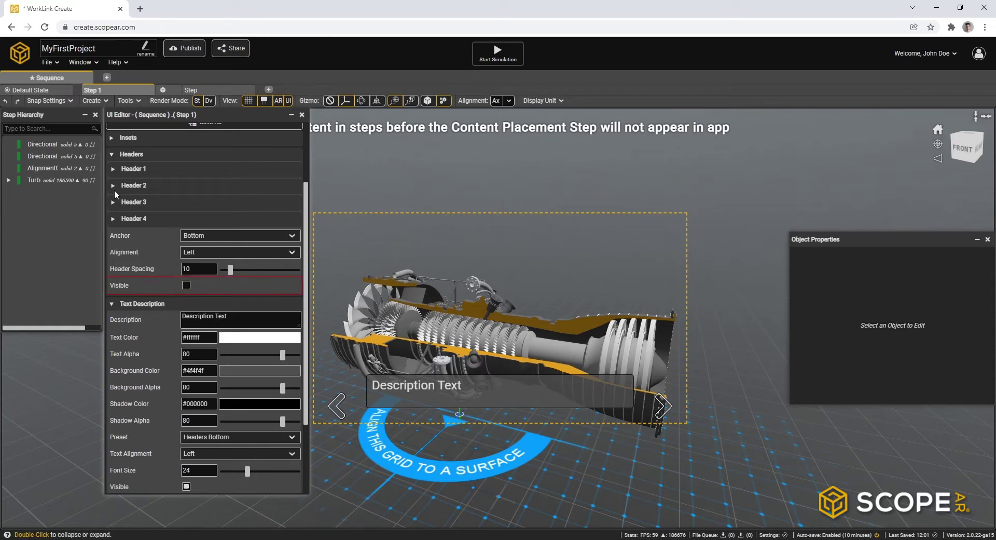
click(112, 155)
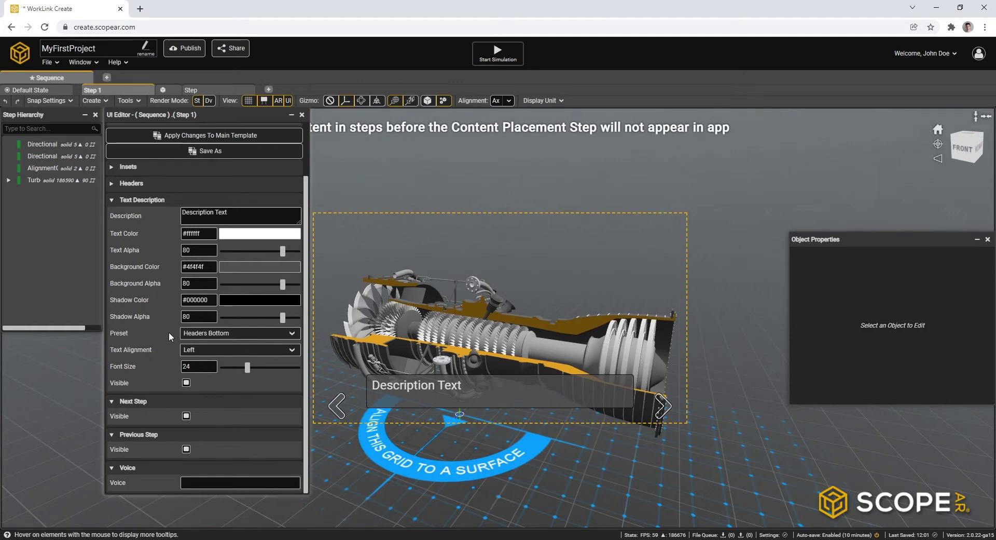
click(221, 333)
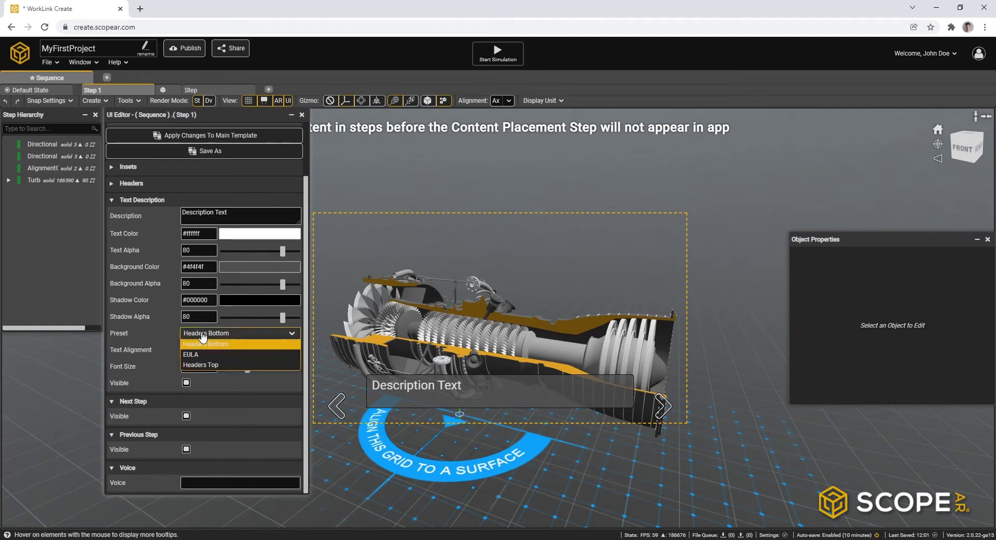
click(232, 363)
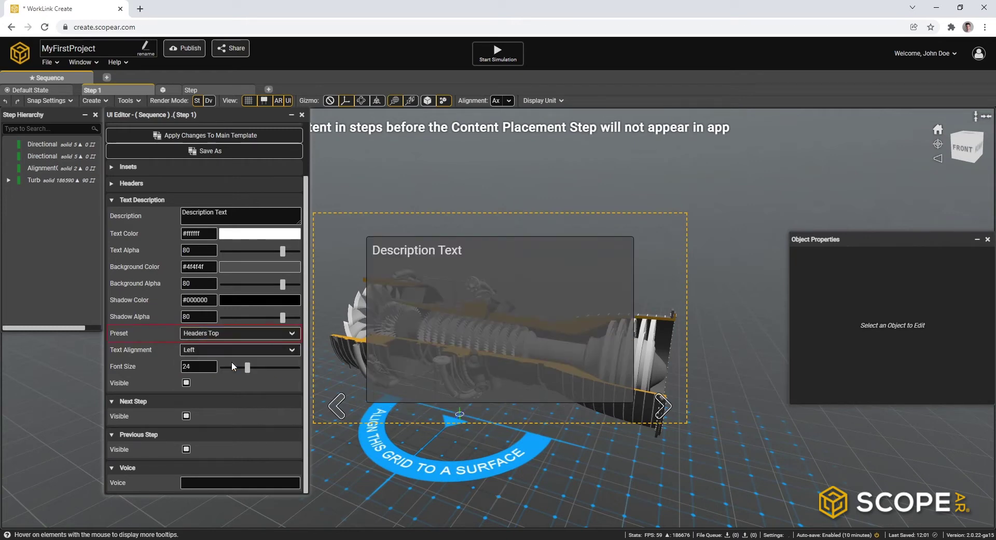
Write a three-line welcome description about placing the experience on a surface with free space
click(229, 212)
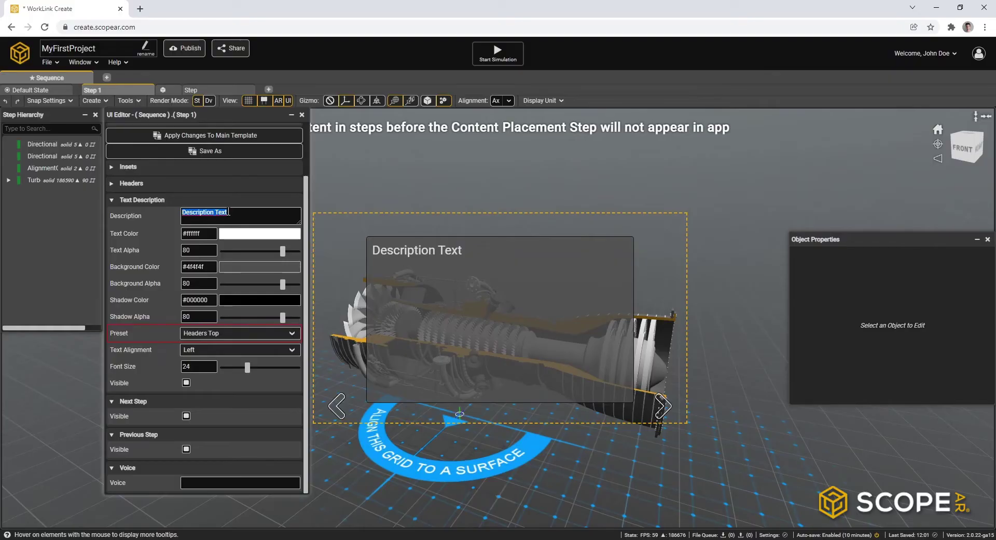
text(Hello, welcome to this experience)
text(.)
key(Return)
text(When proceding, you will be asked to place the experience on a suface.)
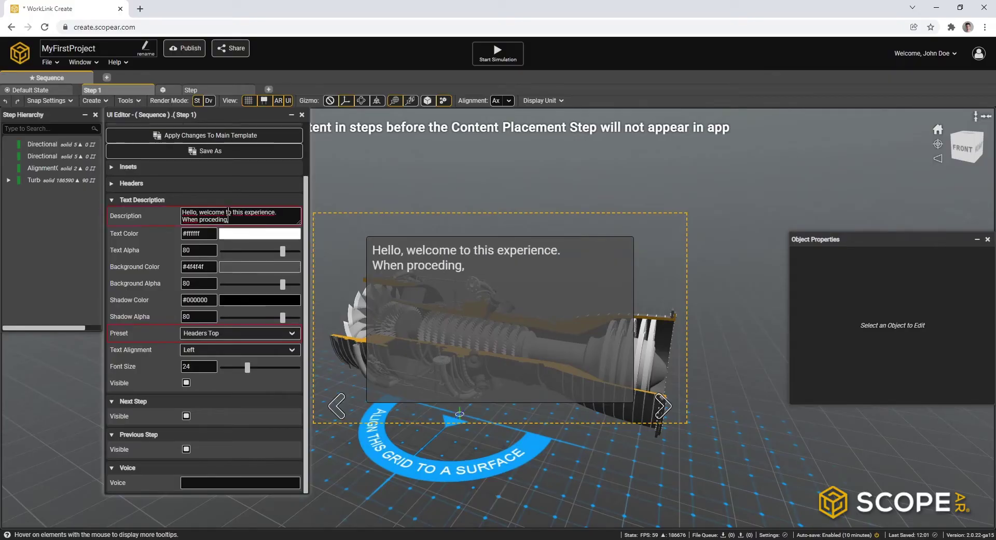
key(Return)
text(Make sure you have sufficient free space available.)
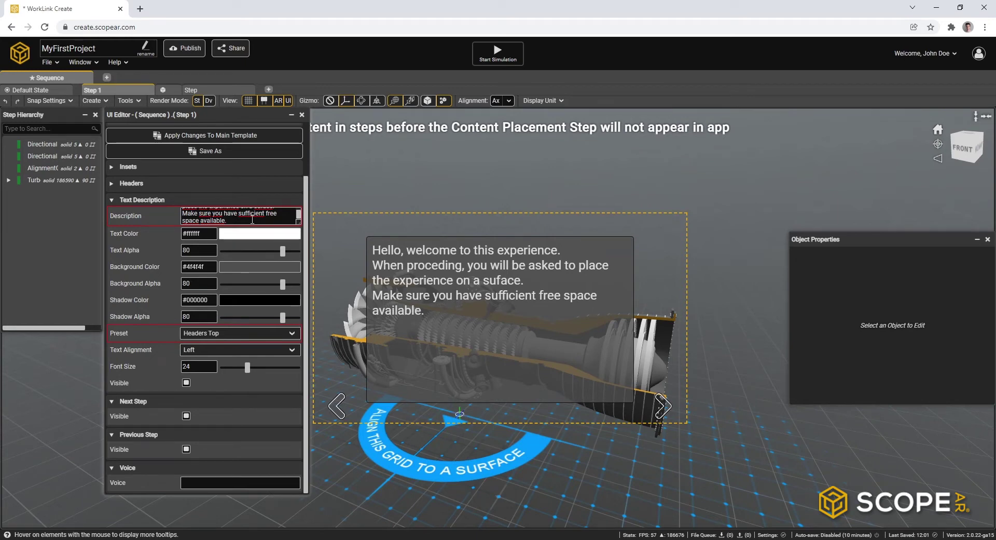
click(171, 92)
click(125, 91)
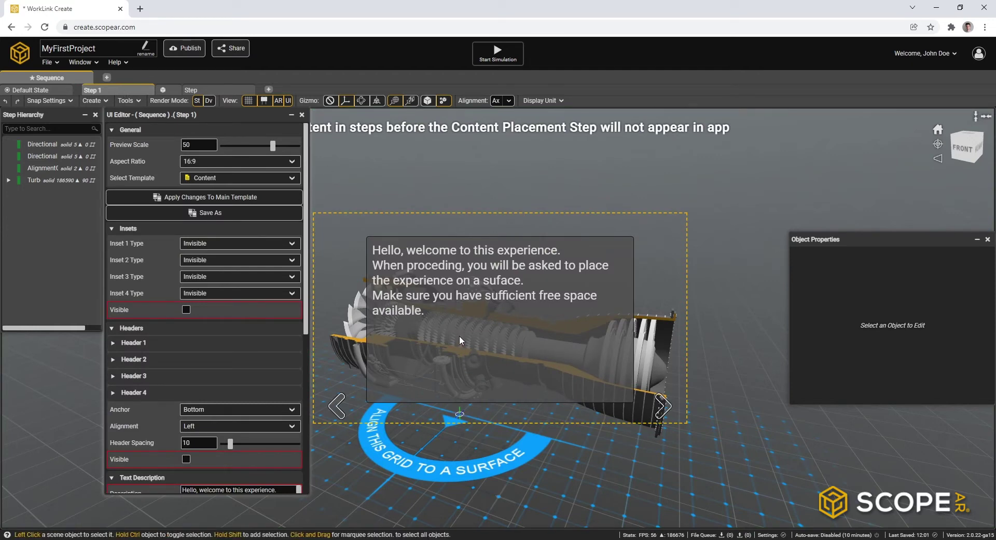
Rename the opening step to WelcomeScreen
click(167, 92)
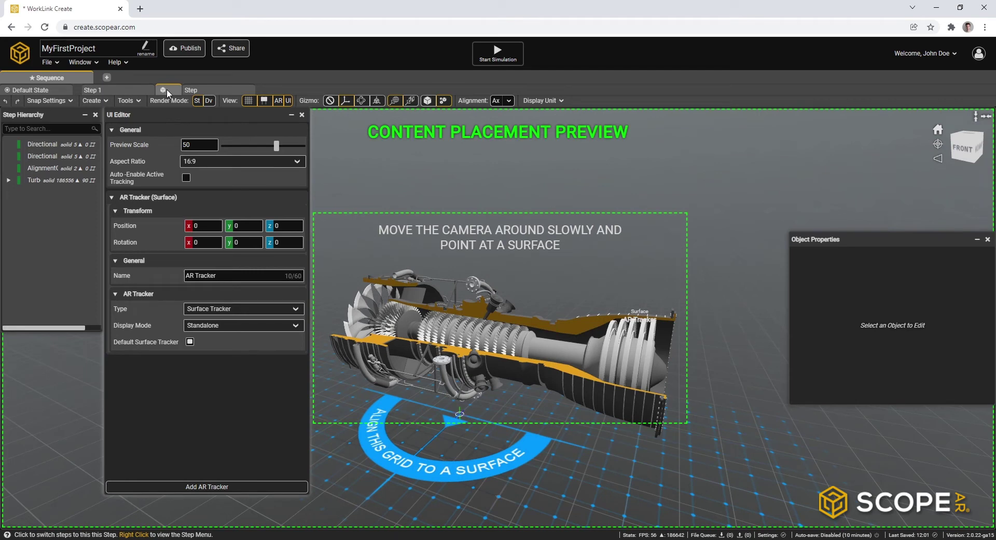
click(115, 91)
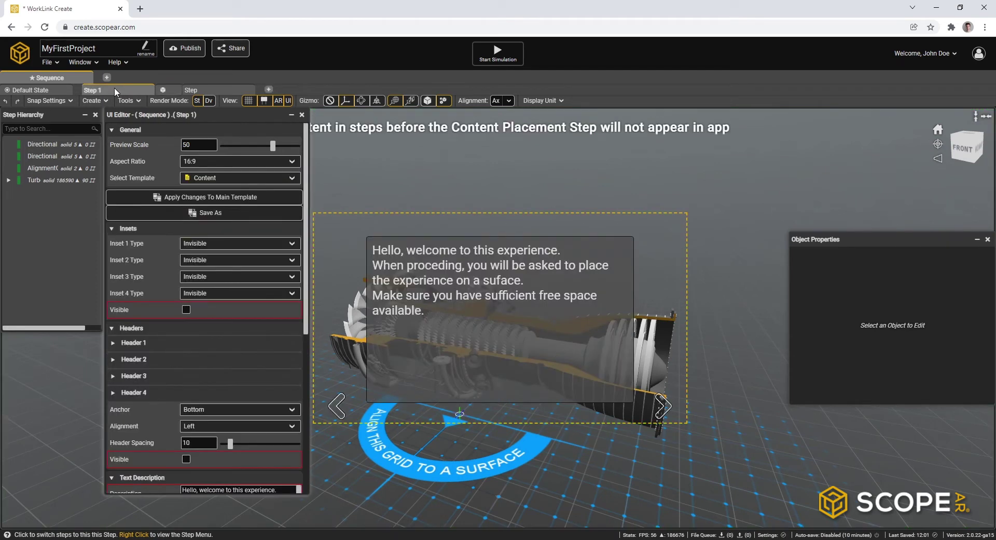
double_click(114, 88)
text(WelcomeScreen)
key(Return)
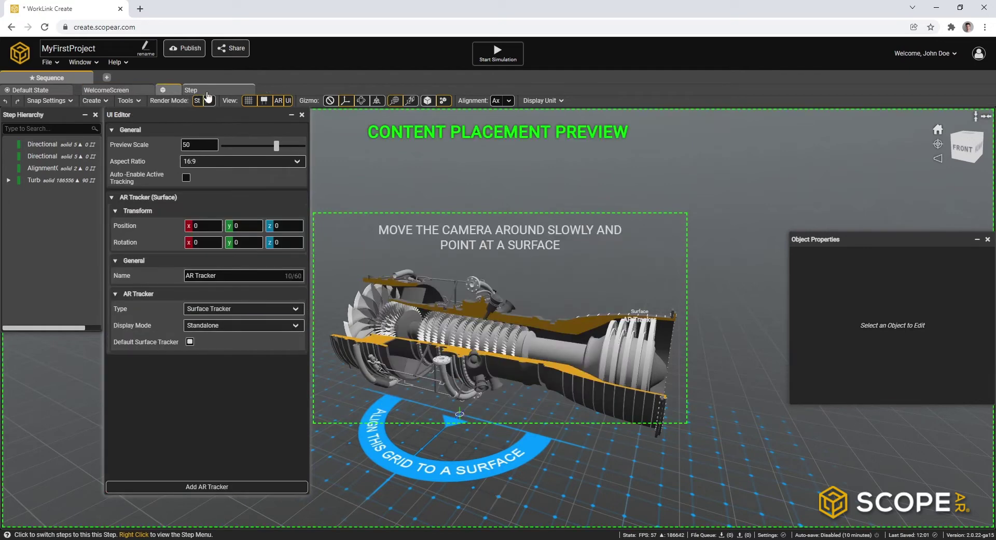
Rename the step named Step to 'Step 1'
click(209, 92)
double_click(220, 89)
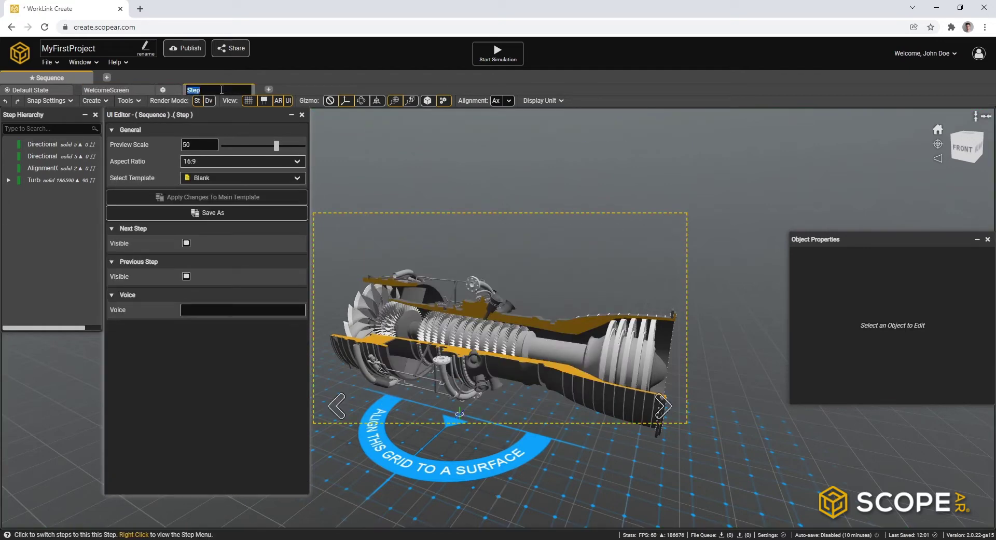
text(Step 1)
key(Return)
Give Step 1 the Content template with insets and headers hidden
click(216, 181)
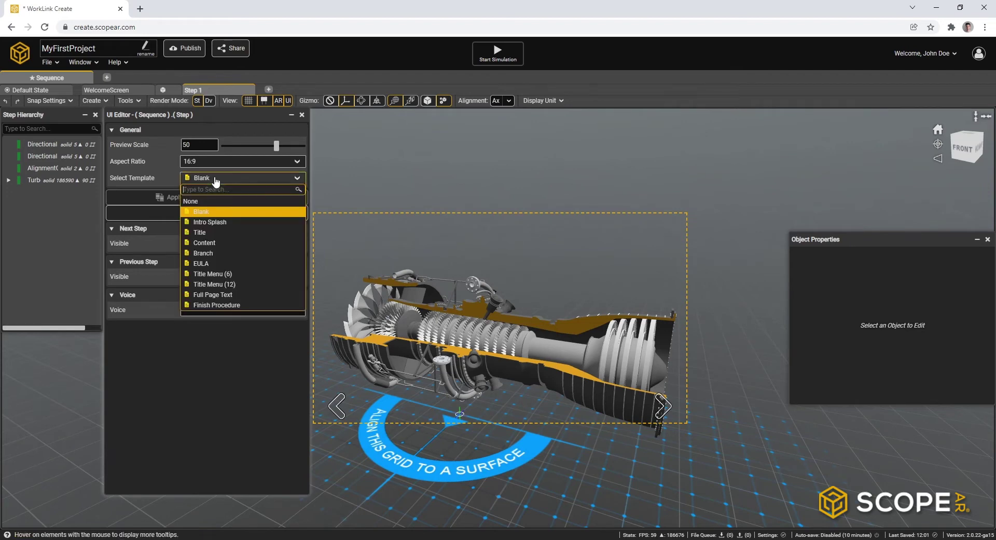
click(247, 244)
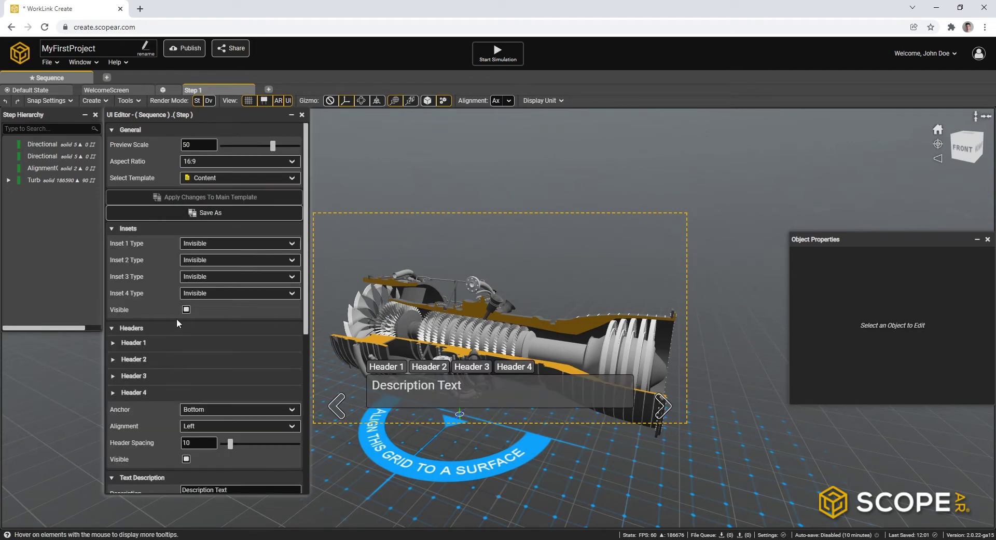
click(186, 309)
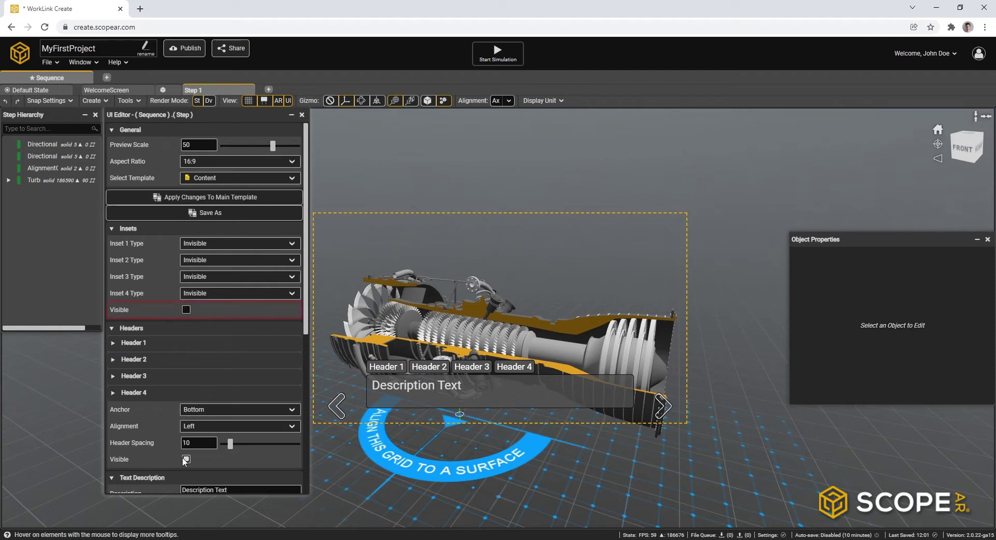
click(185, 459)
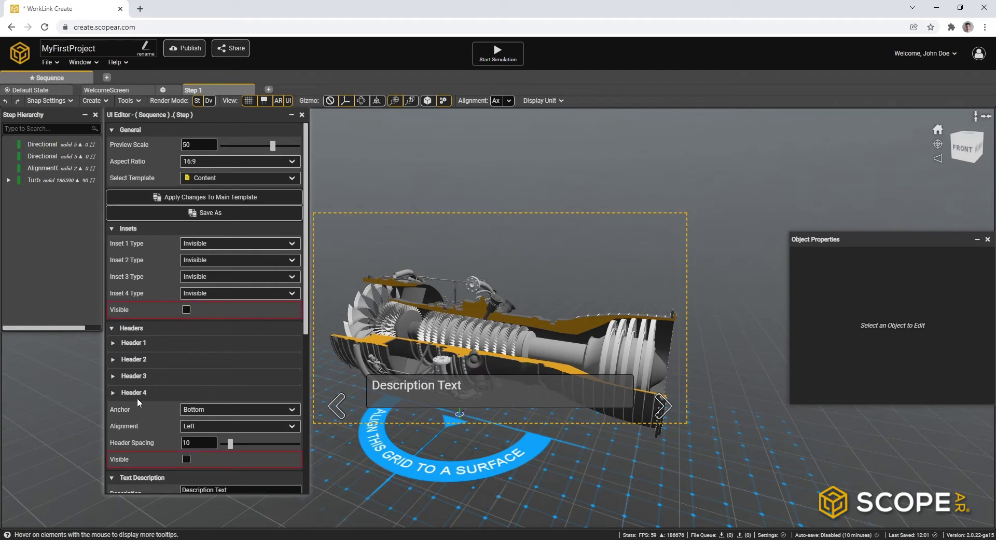
click(112, 328)
click(112, 228)
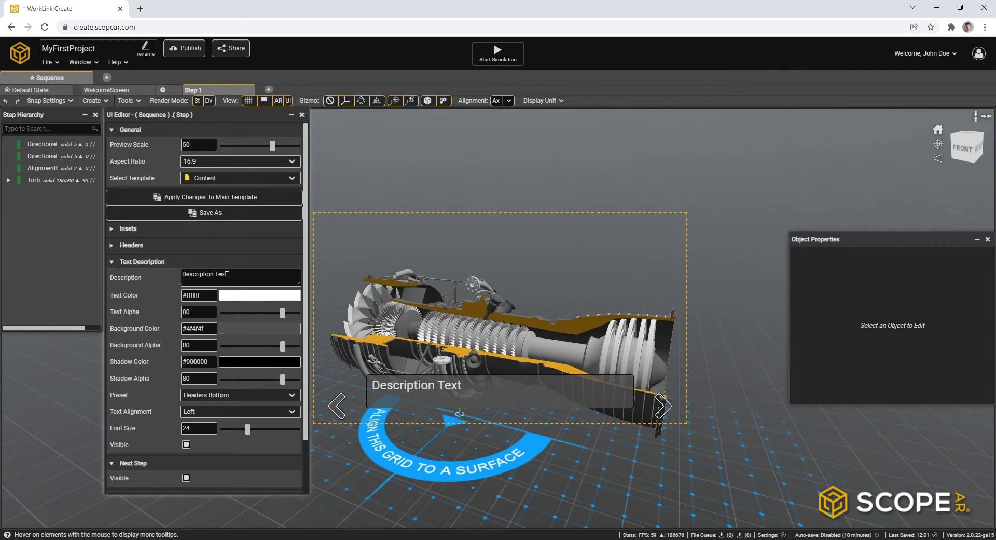
Replace Step 1's description with 'Feel free to explore and walk around.'
double_click(222, 274)
triple_click(227, 274)
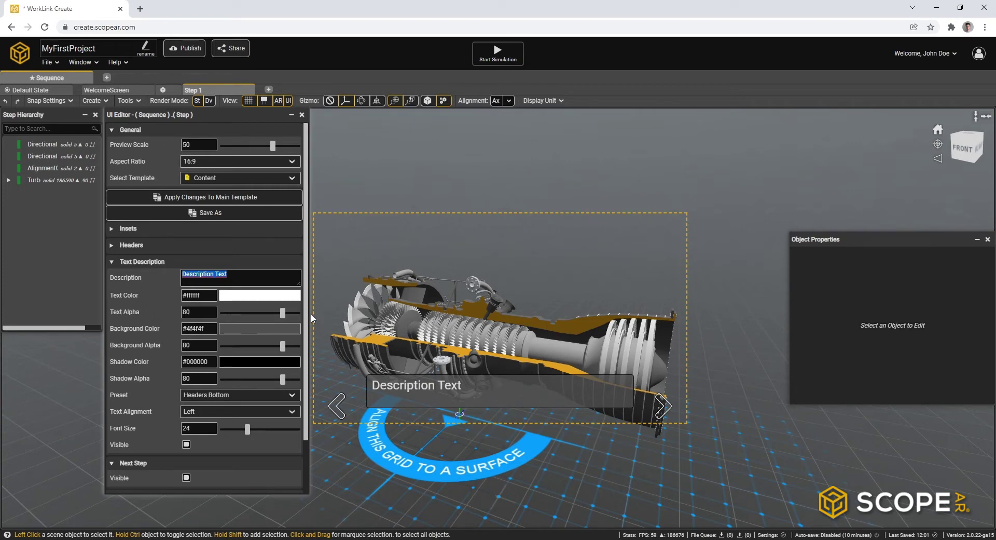
text(Feel free to explore and walk around.)
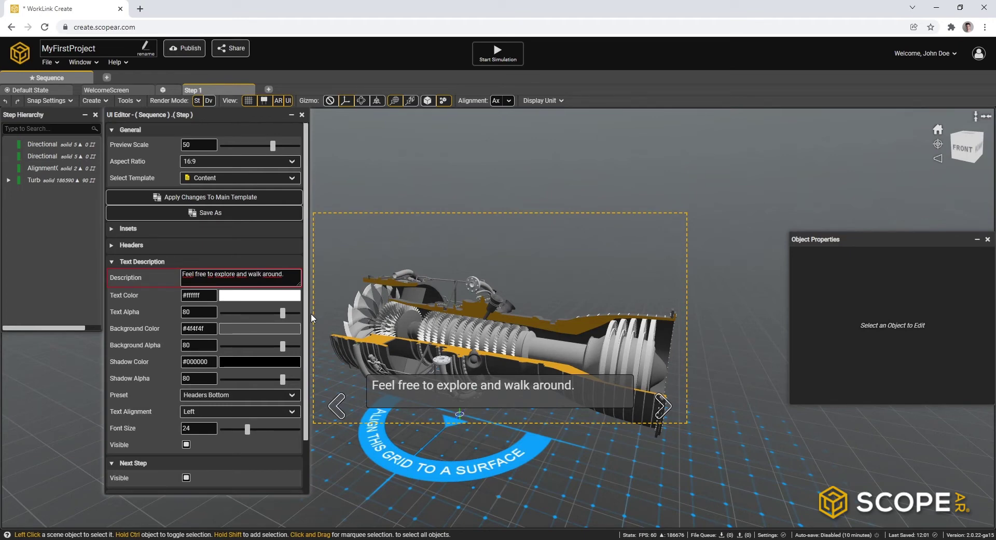
Add Step 2 and set its description to 'These are the rotating parts.'
click(269, 92)
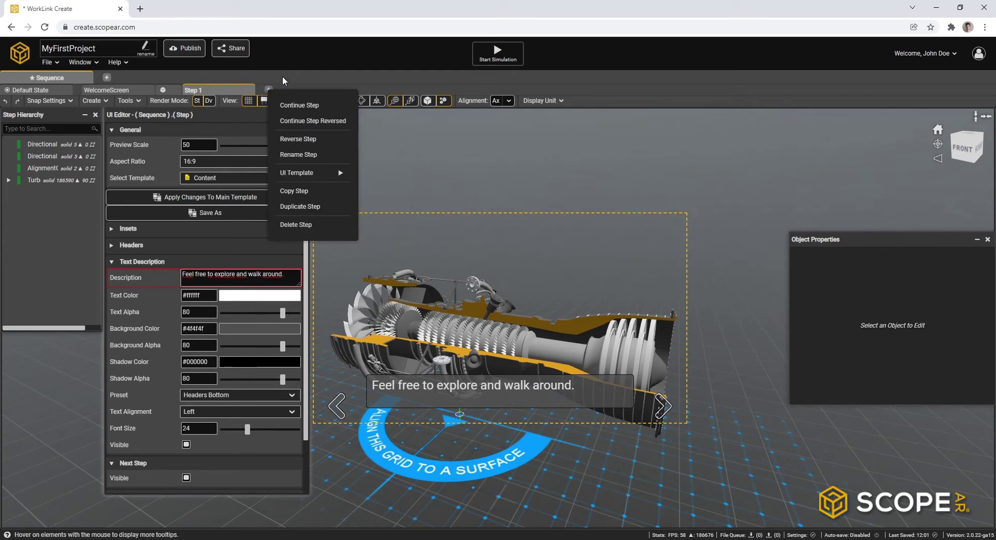
click(282, 80)
click(269, 91)
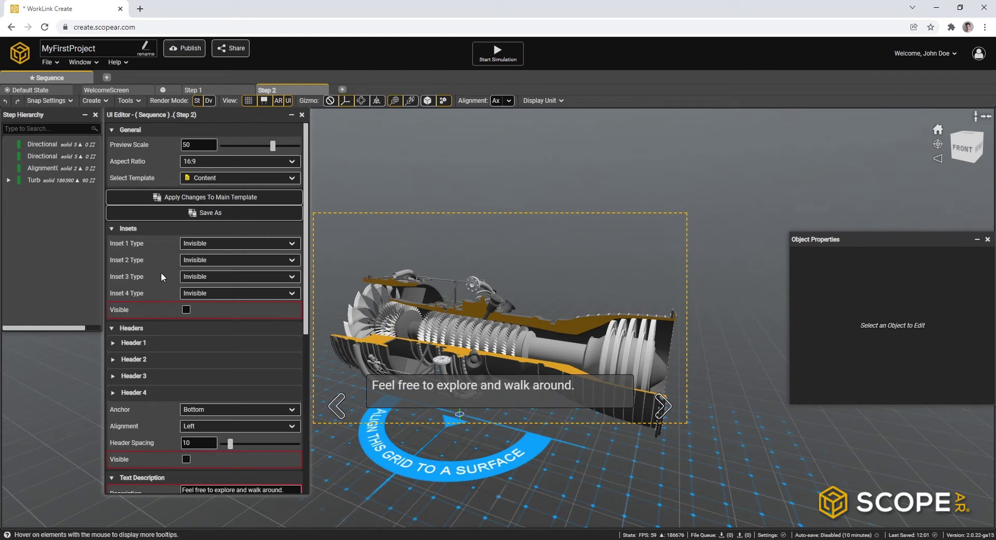
scroll(154, 286, down, 5)
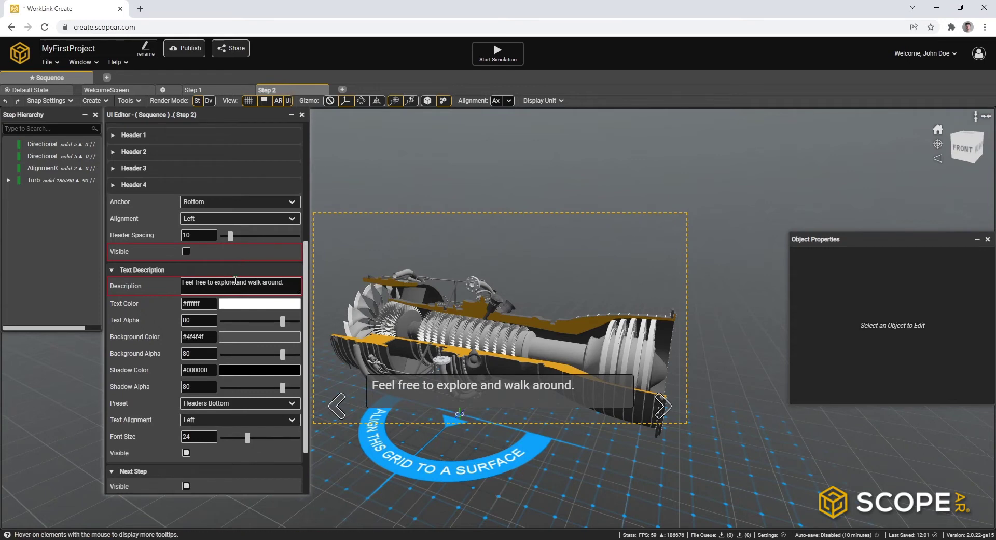
triple_click(235, 280)
text(These are the rotating parts.)
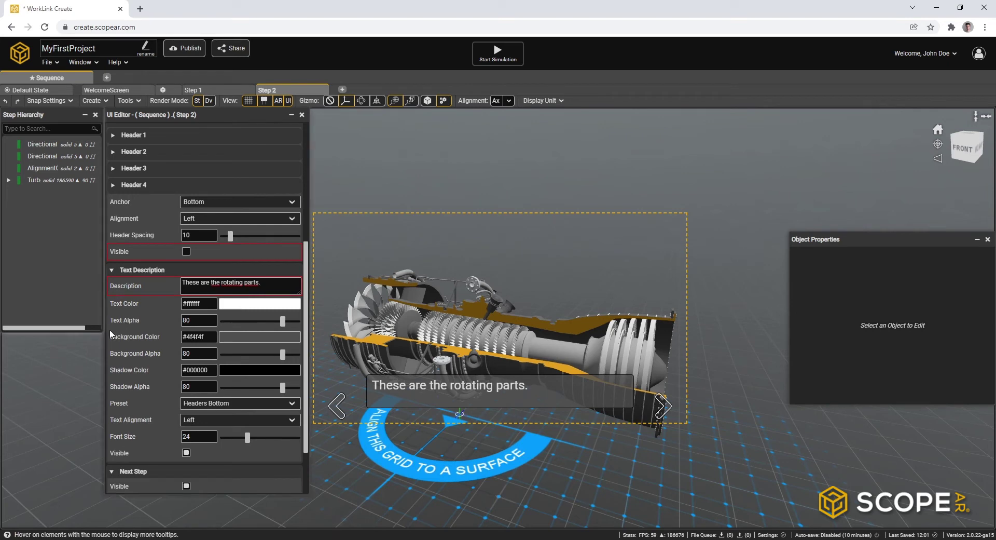
Set TurboFan's StationaryParts to Ghosted for both Standalone and Device Visibility Mode
drag(106, 334, 166, 402)
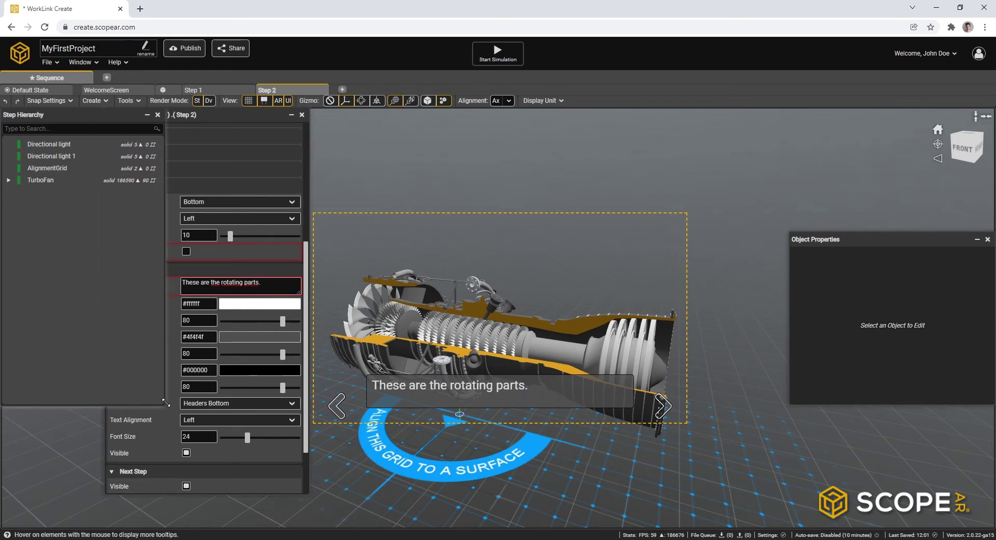
click(9, 181)
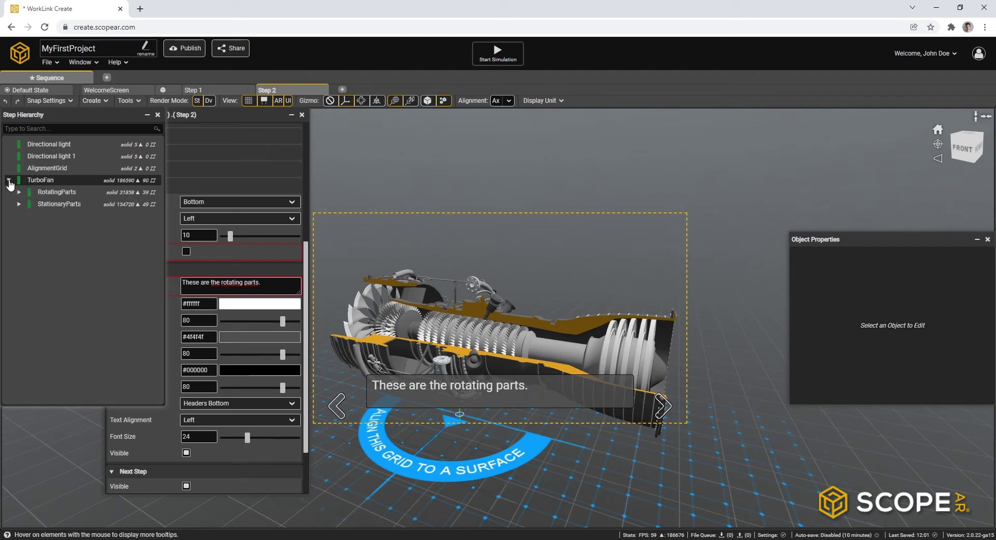
click(53, 203)
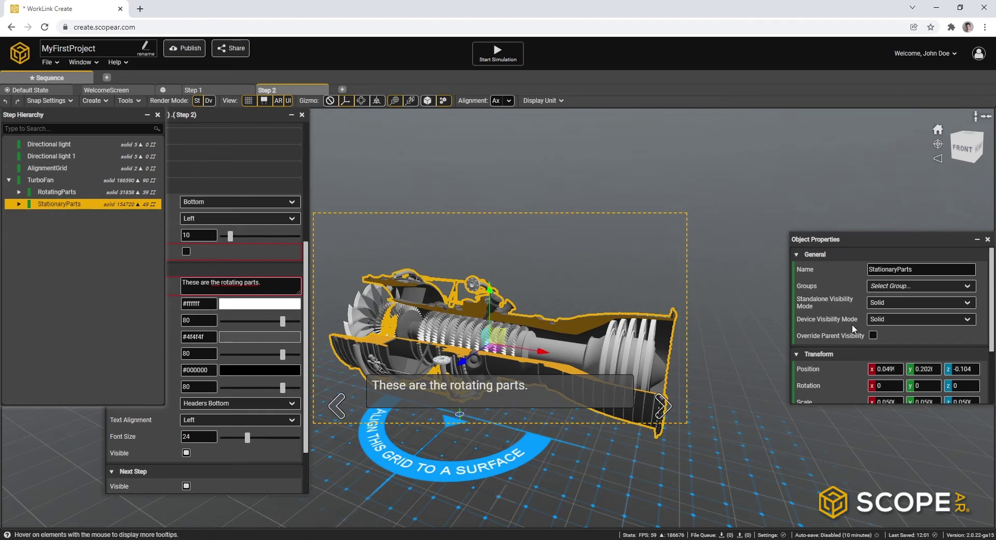
click(898, 302)
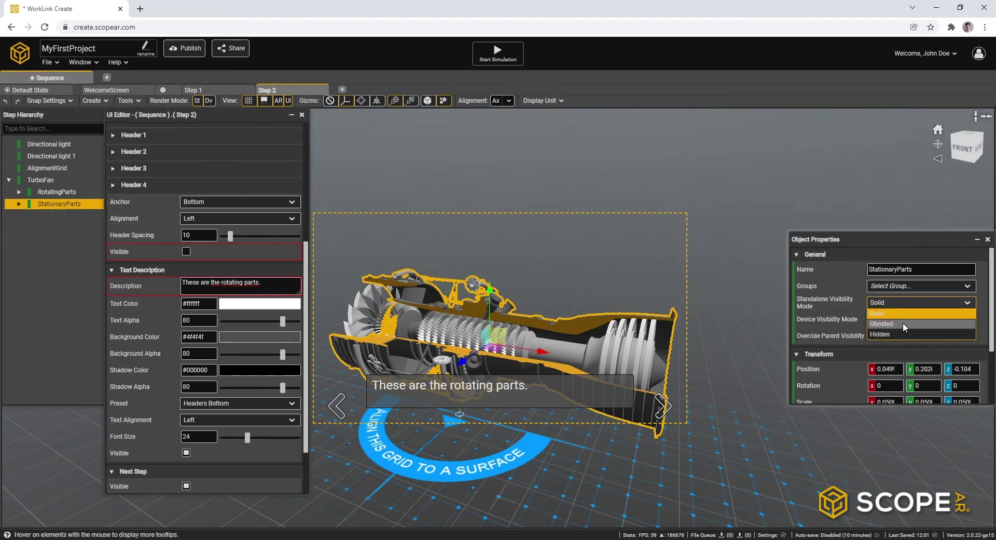
click(903, 322)
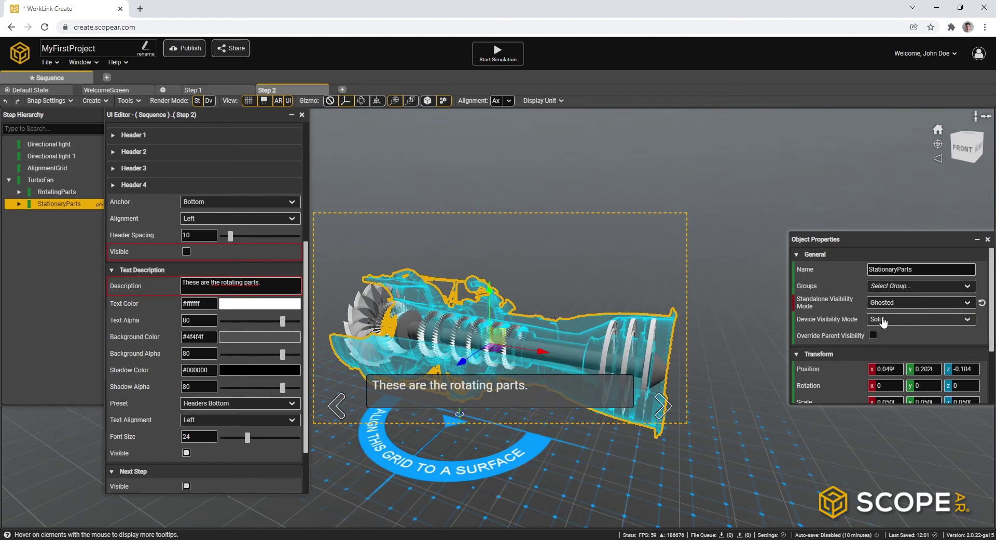
click(885, 321)
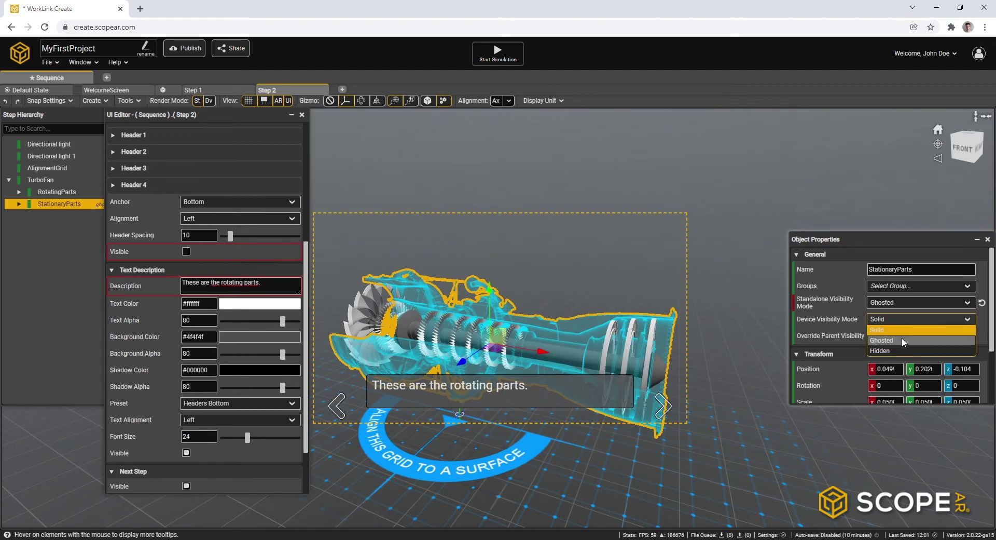
click(904, 338)
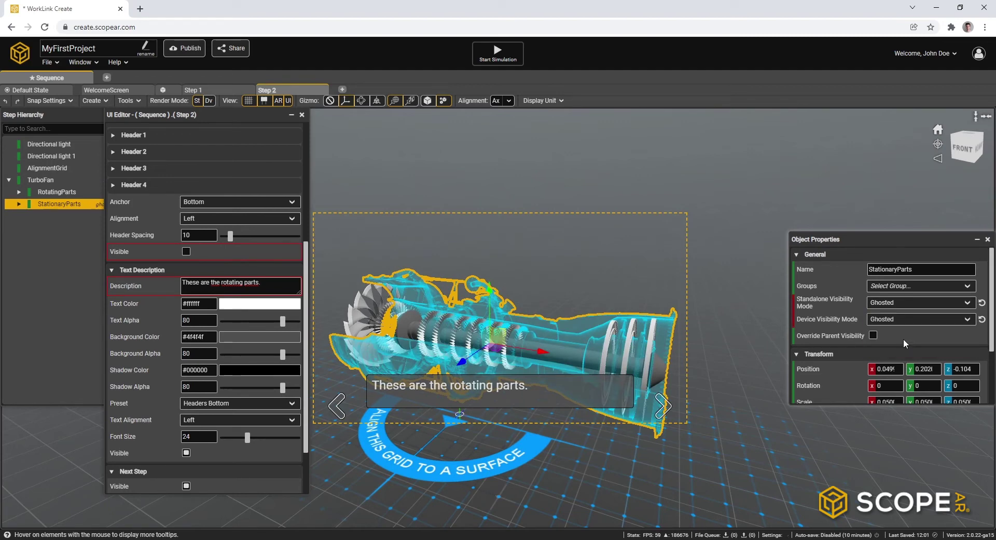
click(632, 234)
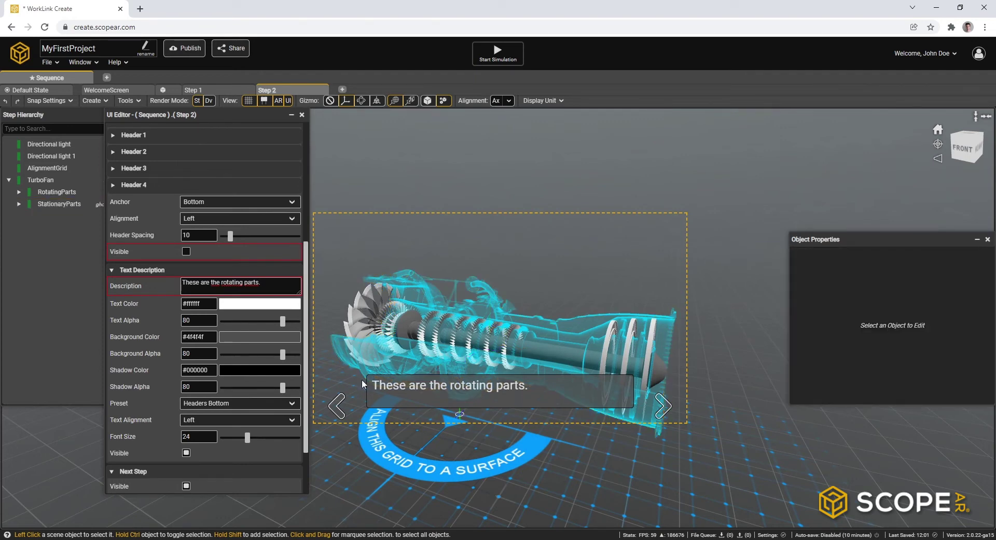
middle_drag(606, 352, 622, 330)
scroll(550, 240, up, 5)
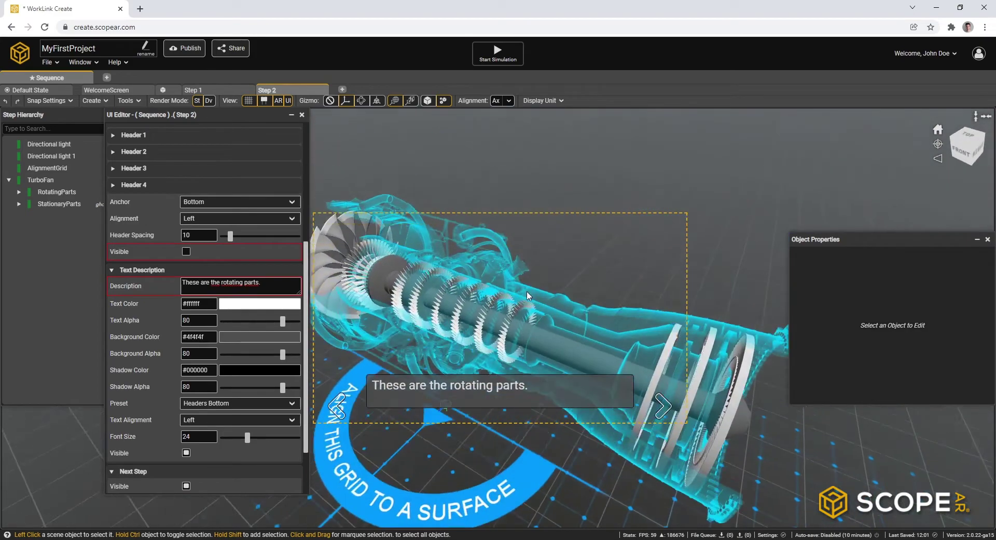
middle_drag(571, 292, 440, 282)
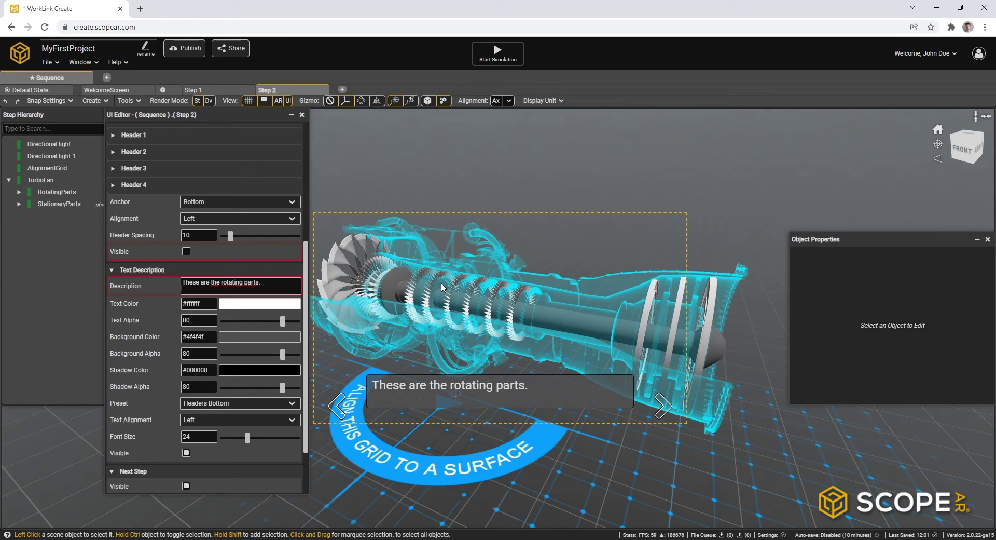
click(492, 60)
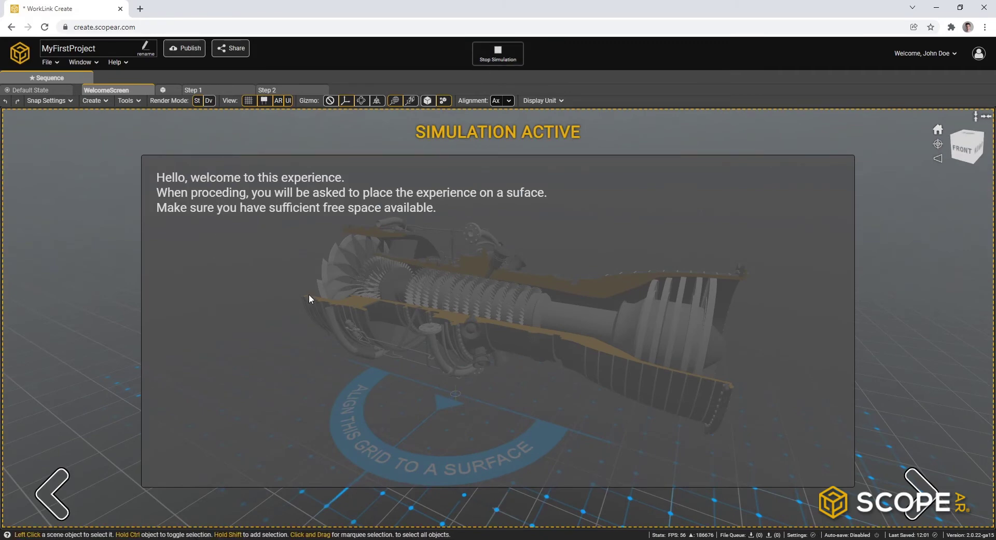
click(923, 497)
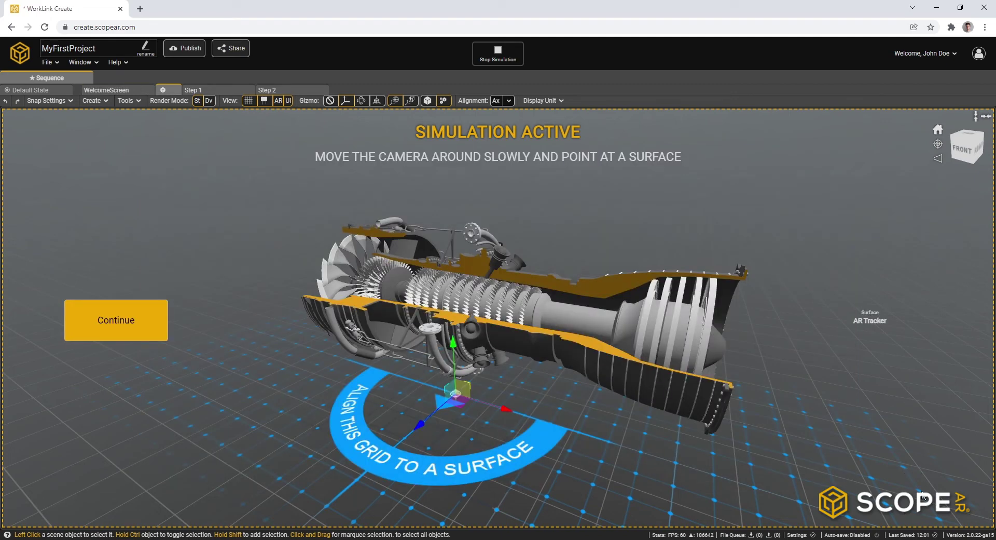
click(94, 338)
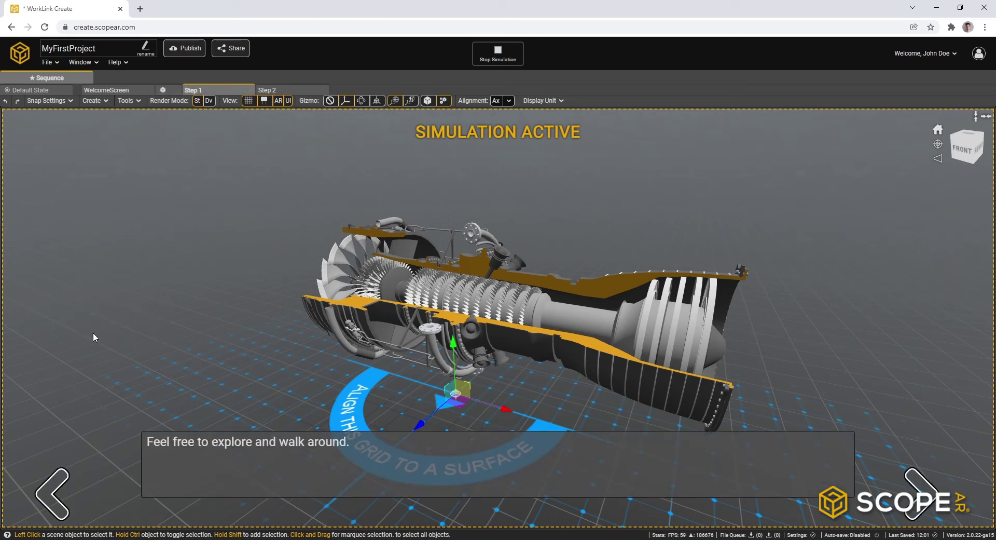
click(920, 491)
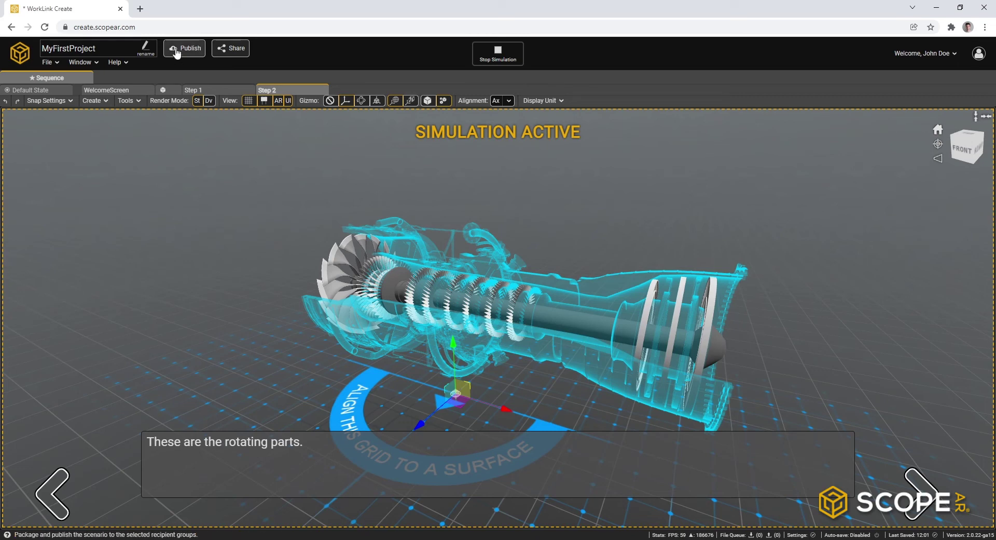
Stop the simulation and publish the project as a Passive session
click(507, 60)
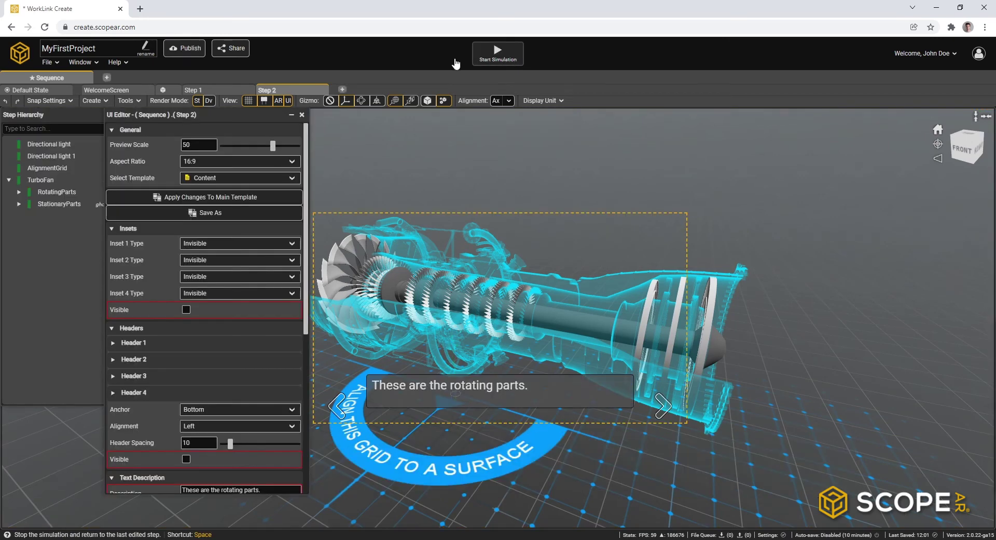
click(183, 49)
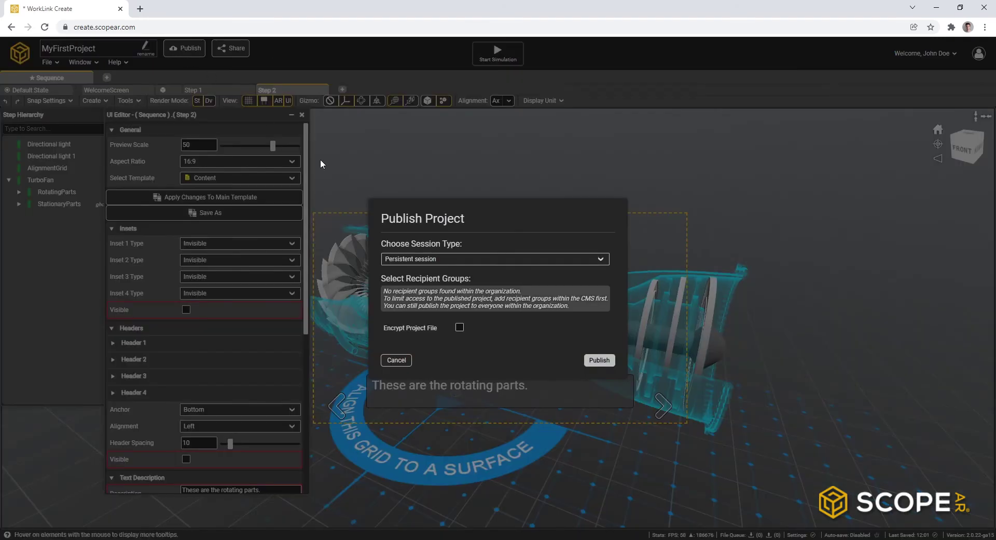
click(438, 261)
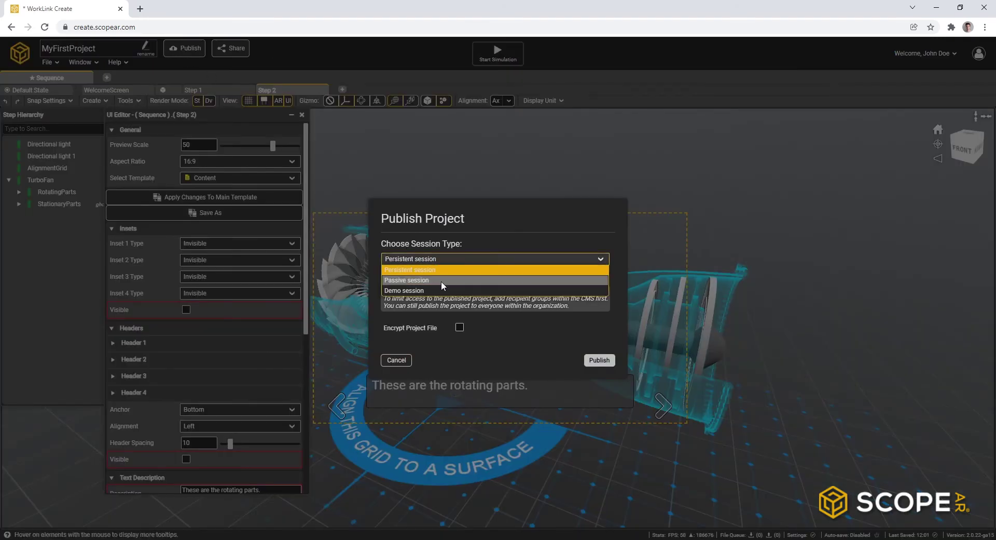
click(441, 282)
click(605, 361)
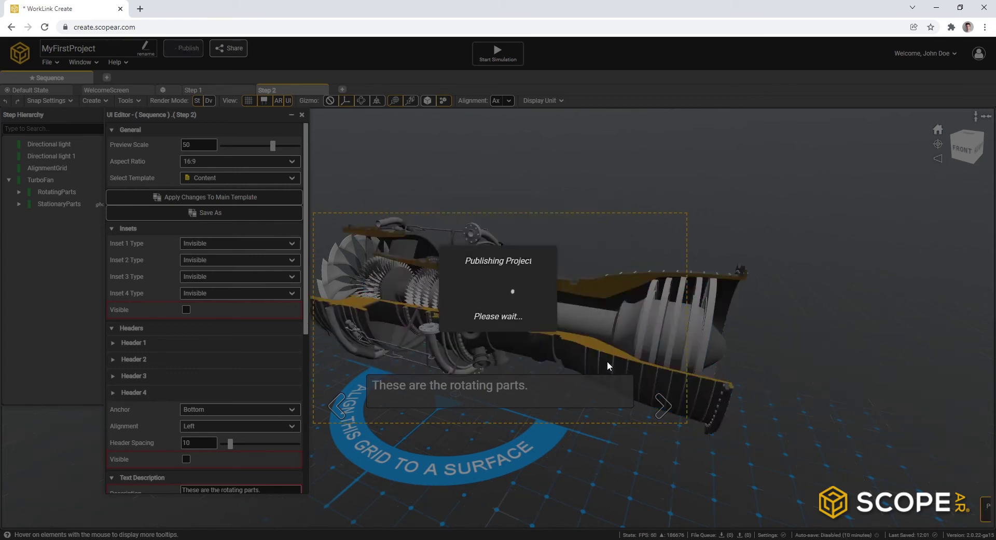